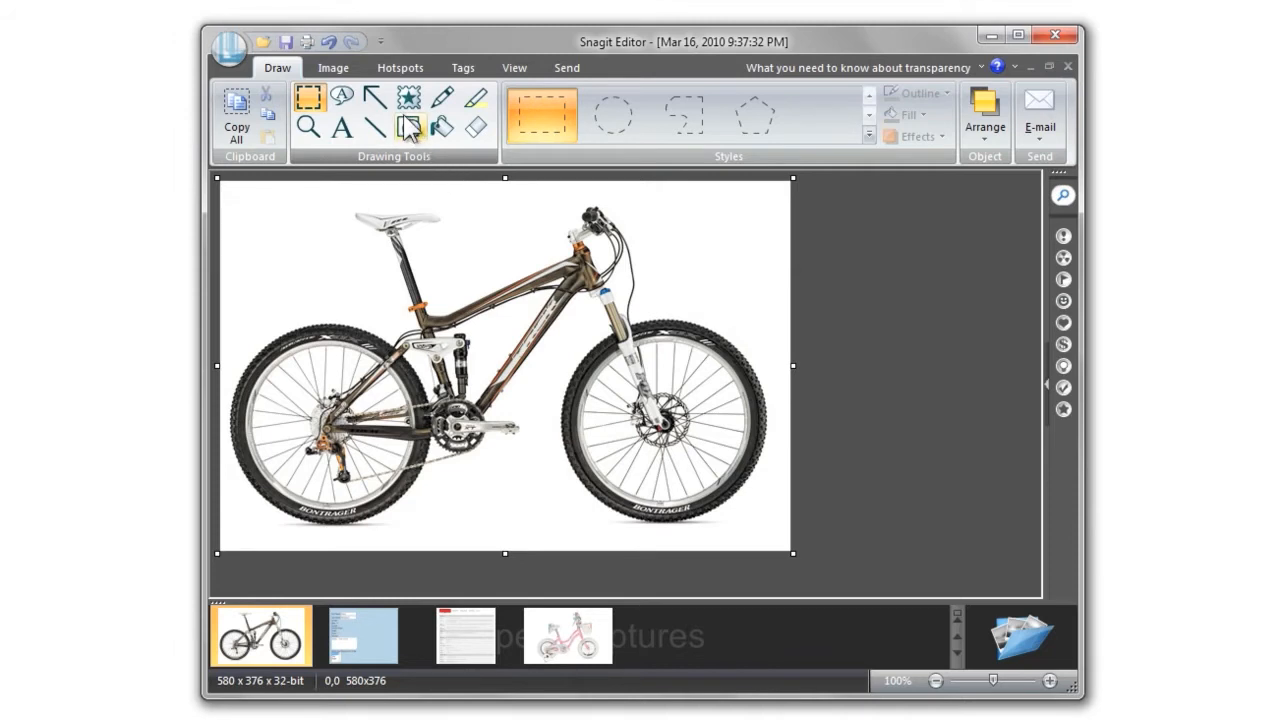
Draw a red arrow pointing up at the bike's crank from below and bend it into a curve
click(380, 100)
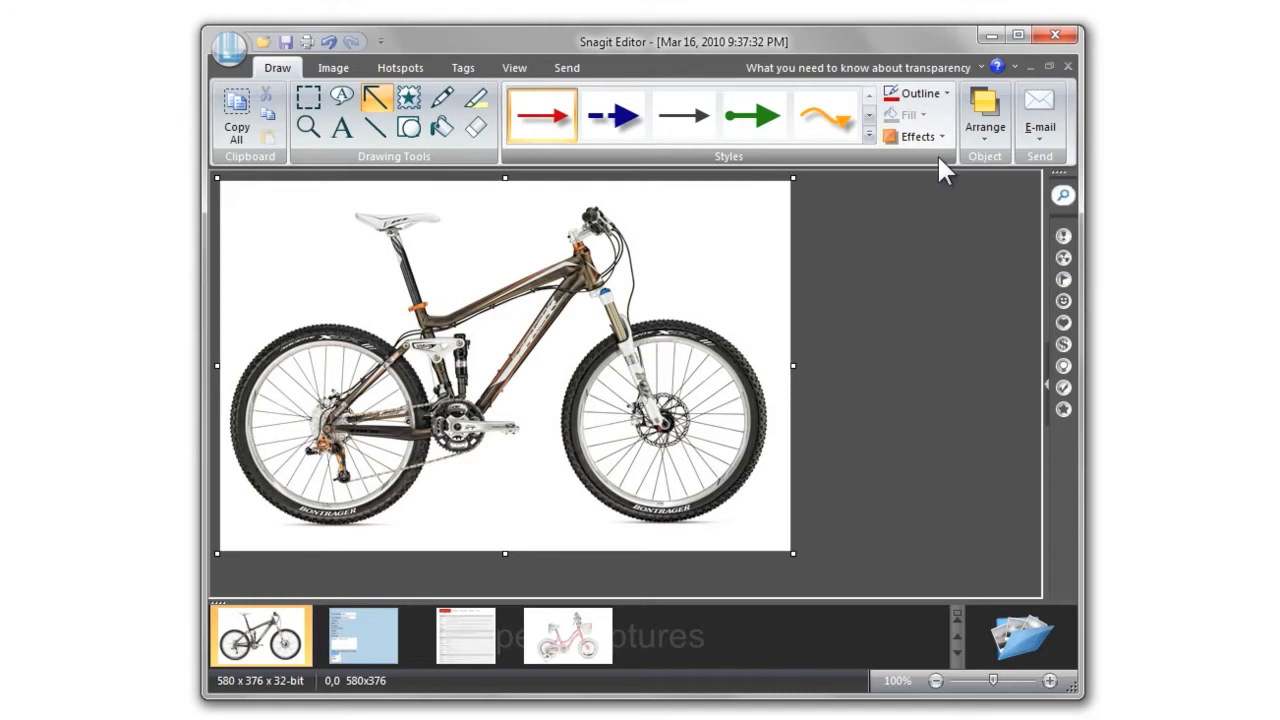
drag(570, 486, 481, 444)
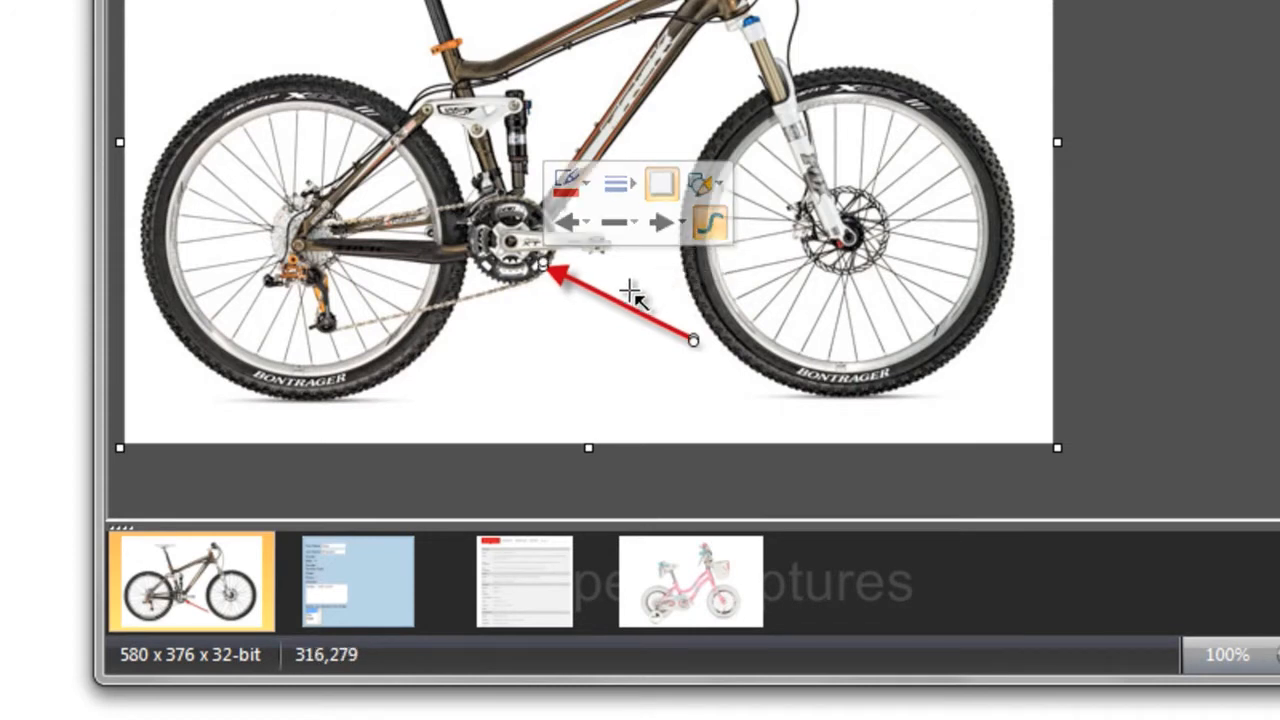
drag(620, 305, 663, 278)
drag(683, 337, 698, 341)
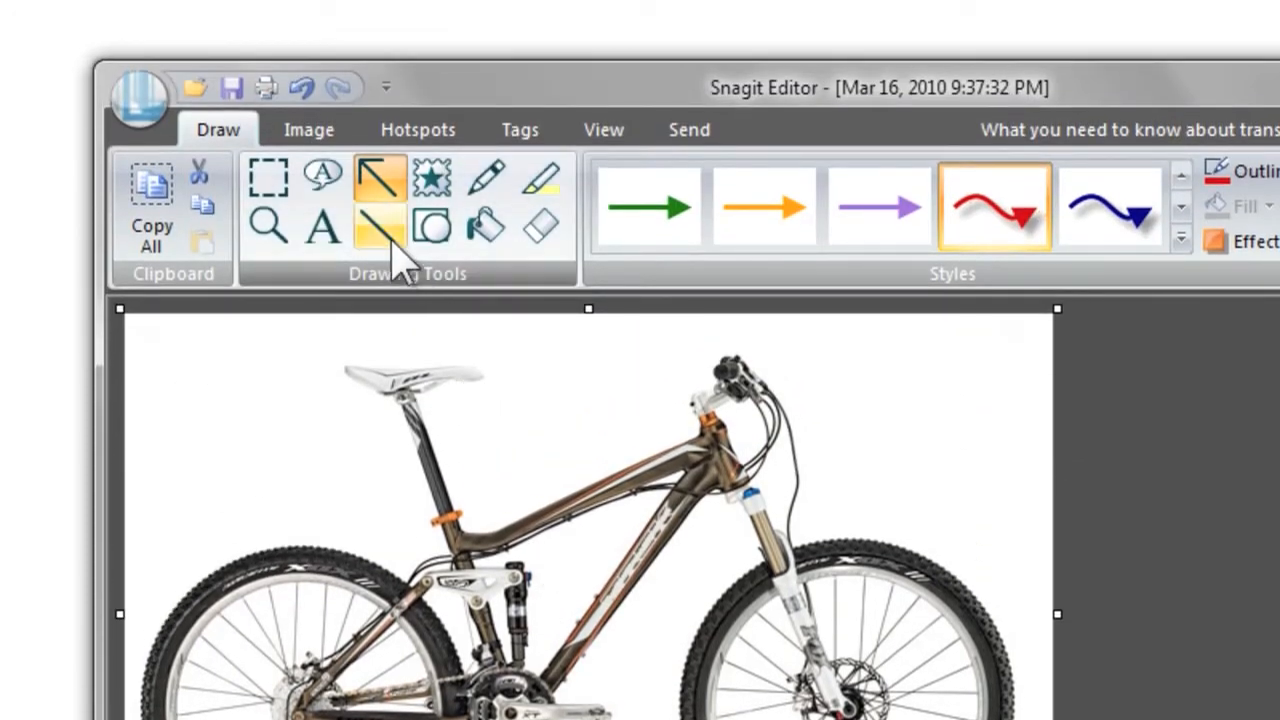
Move through the Line and Shape tools to the Callout tool
click(380, 227)
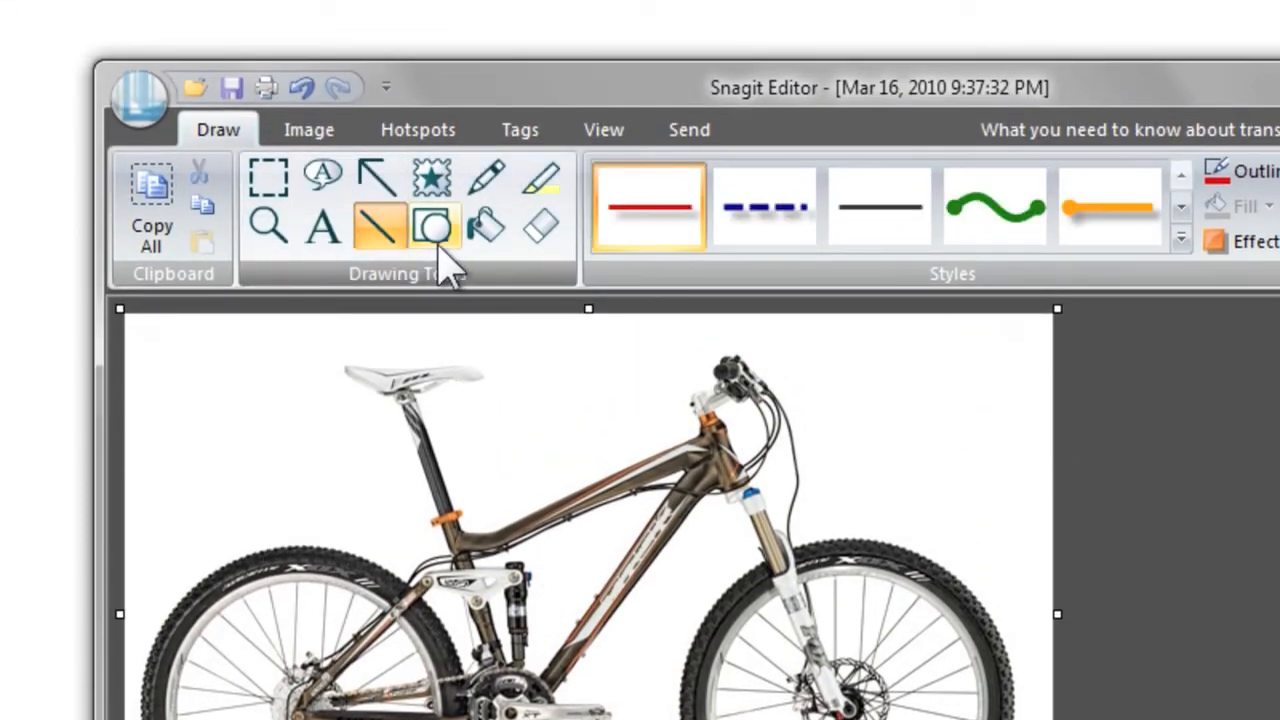
click(444, 242)
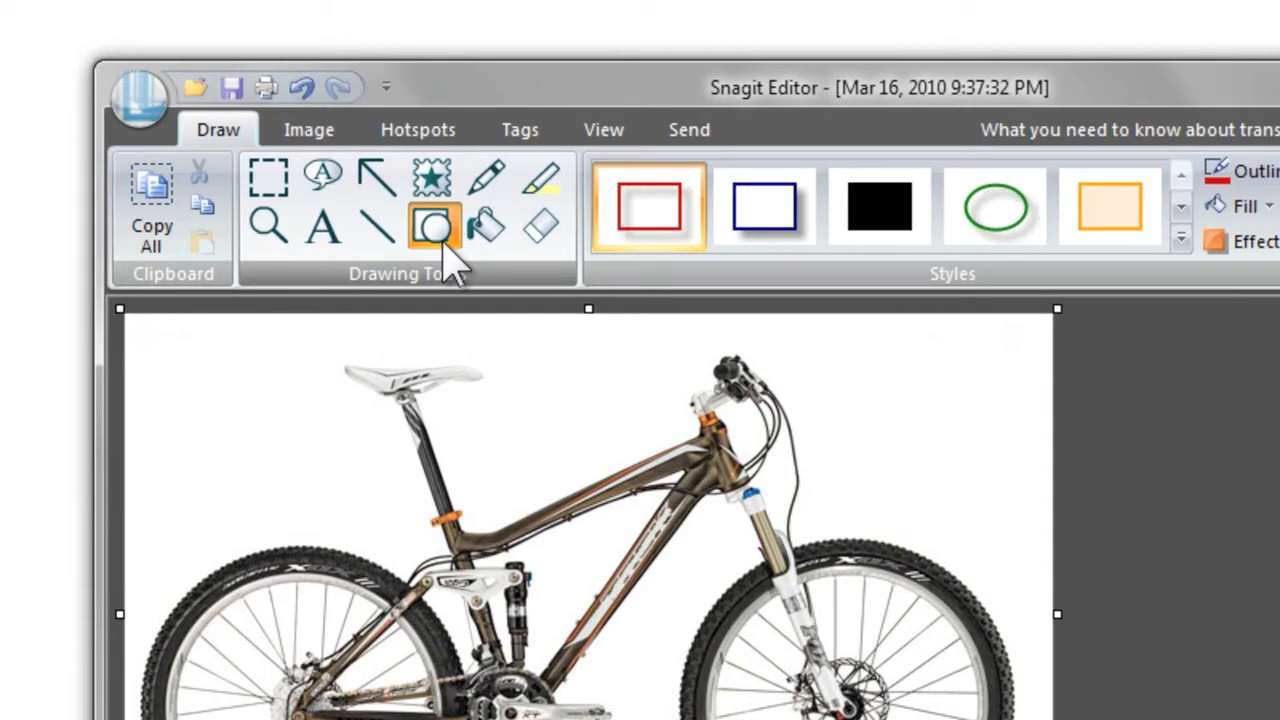
click(322, 182)
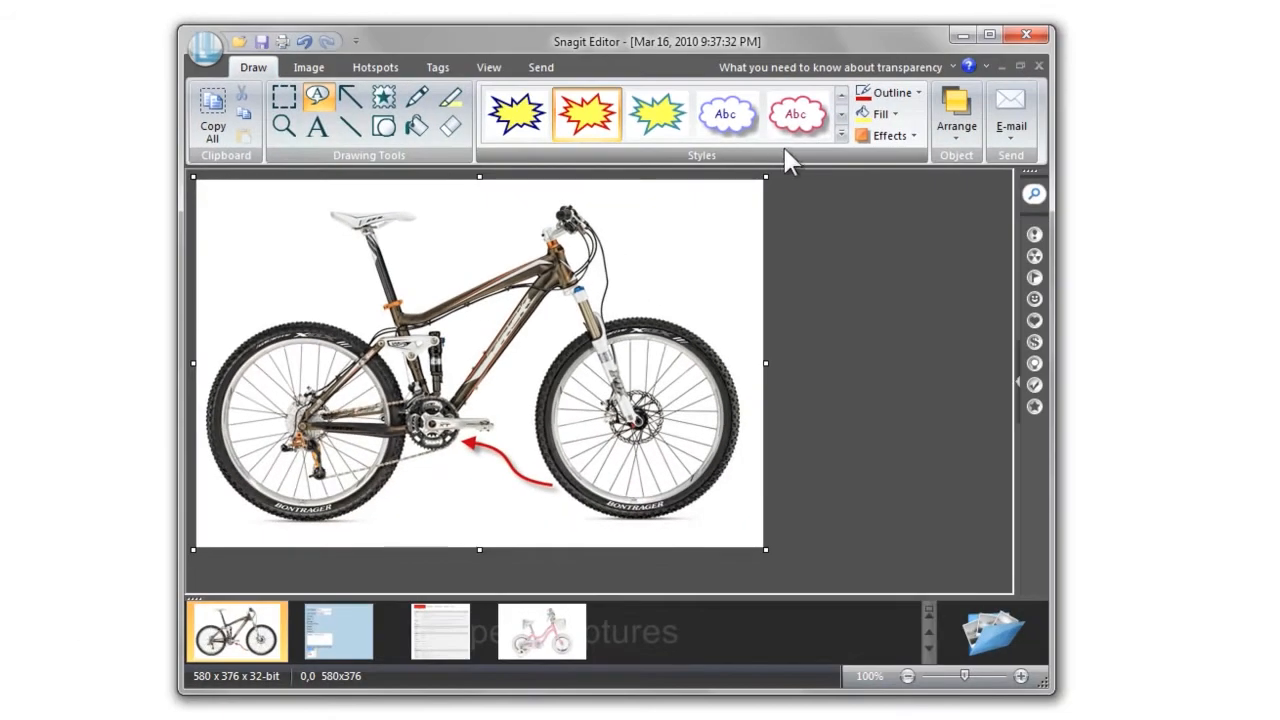
Draw a red-outlined yellow starburst callout beside the handlebar reading 'Sale!'
click(1181, 238)
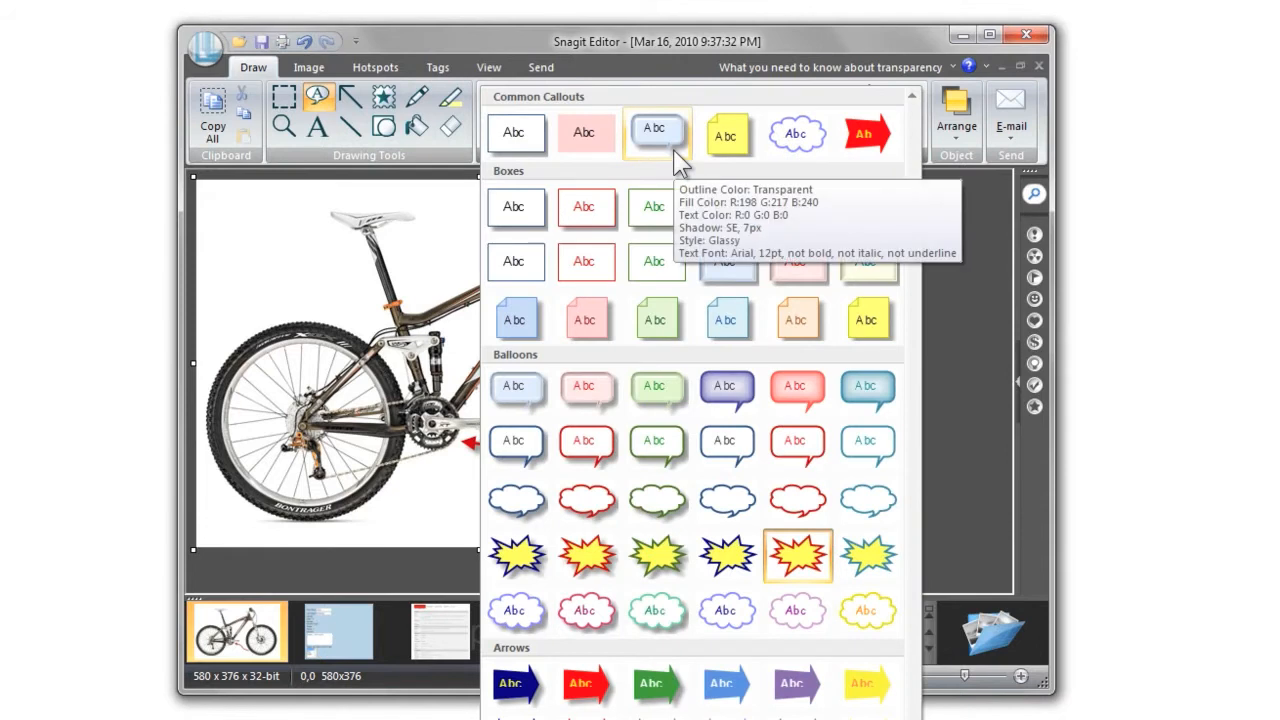
click(797, 553)
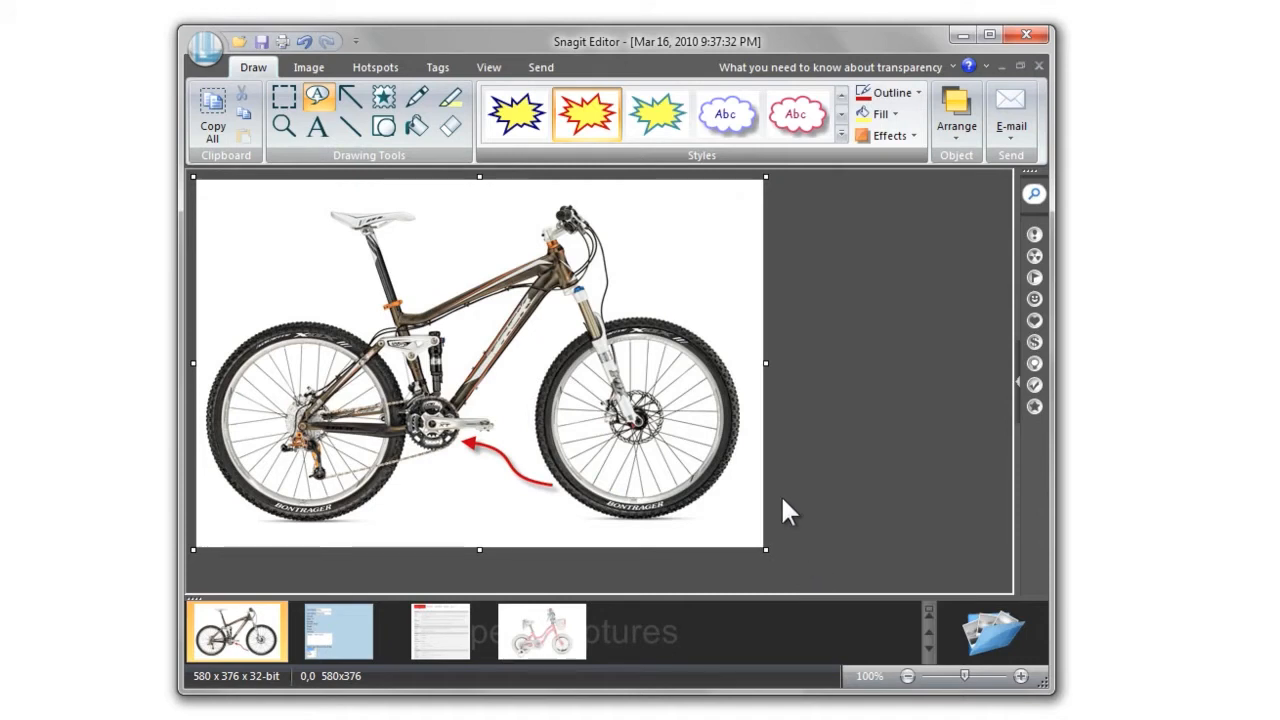
drag(586, 205, 749, 350)
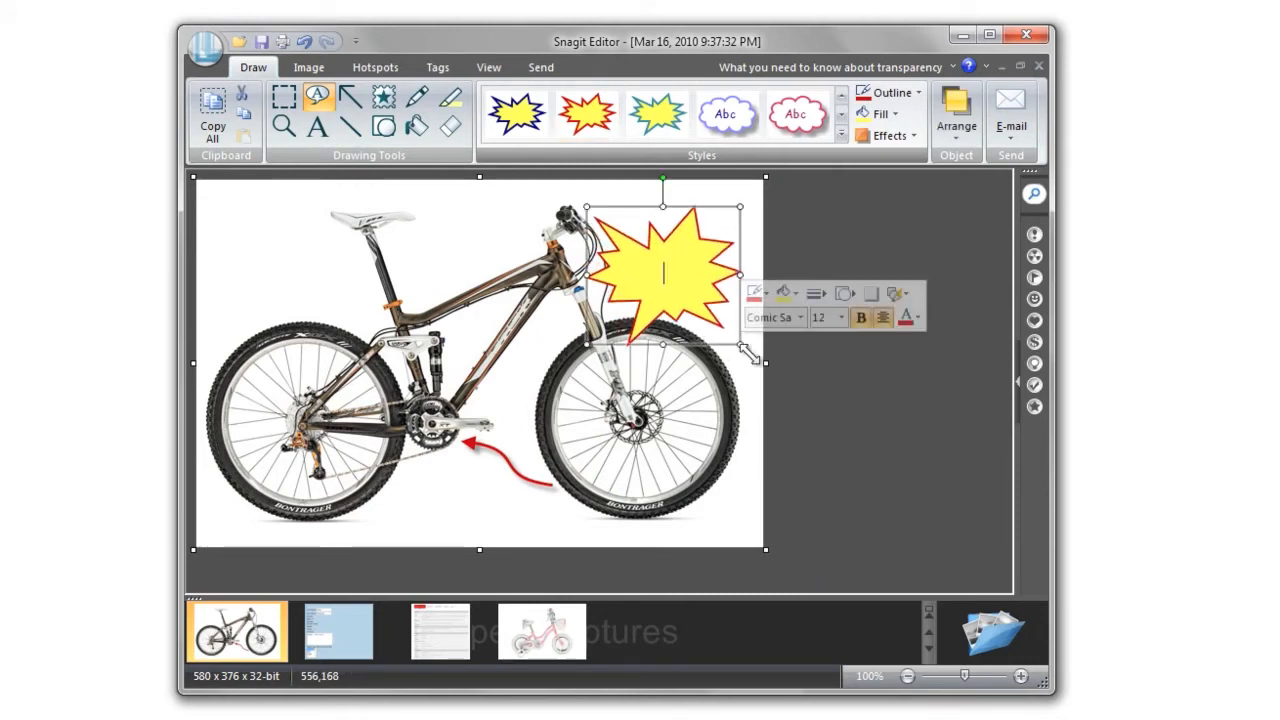
text(Sale!)
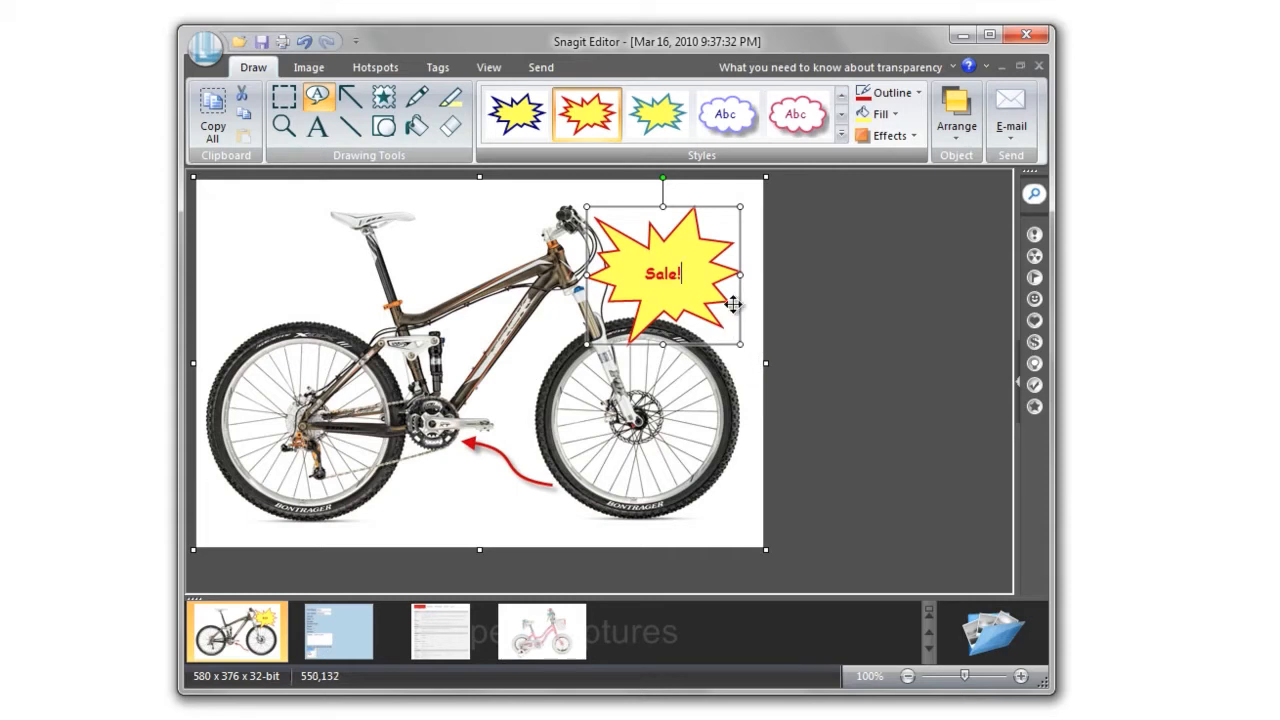
Change the callout text to 'Sale Today!' and make the starburst slightly taller
double_click(671, 279)
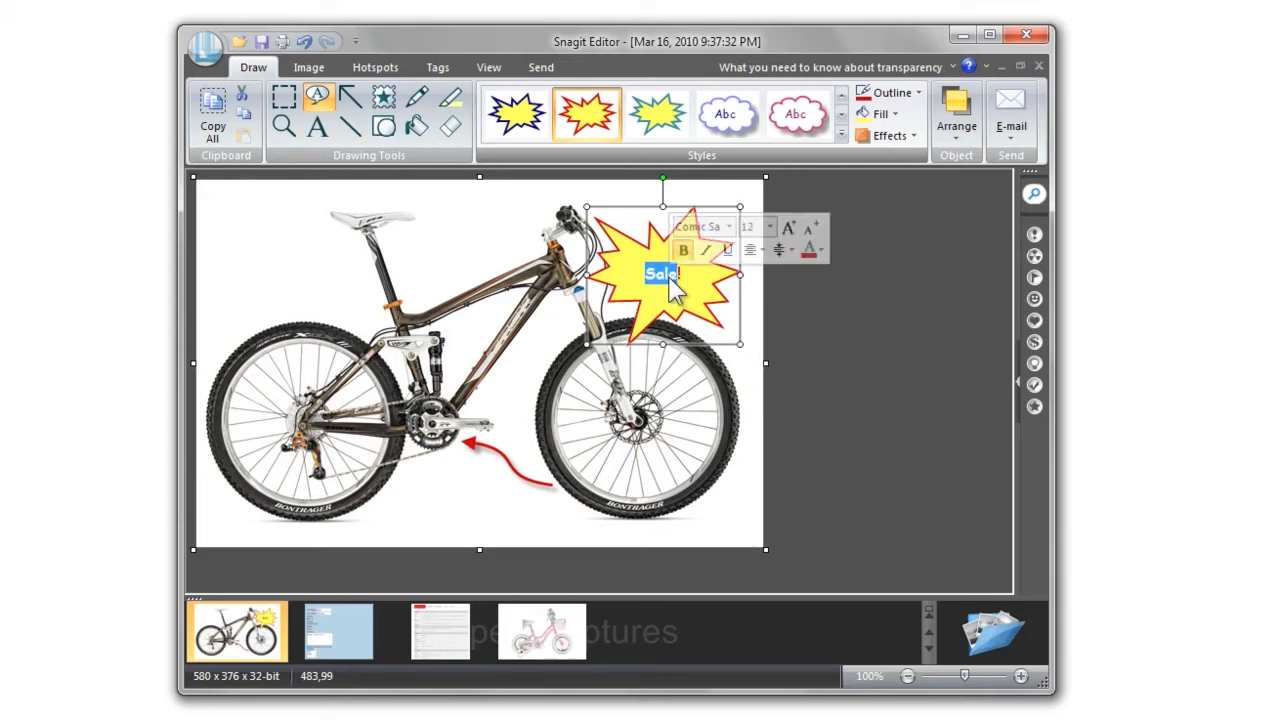
click(671, 279)
text(Today)
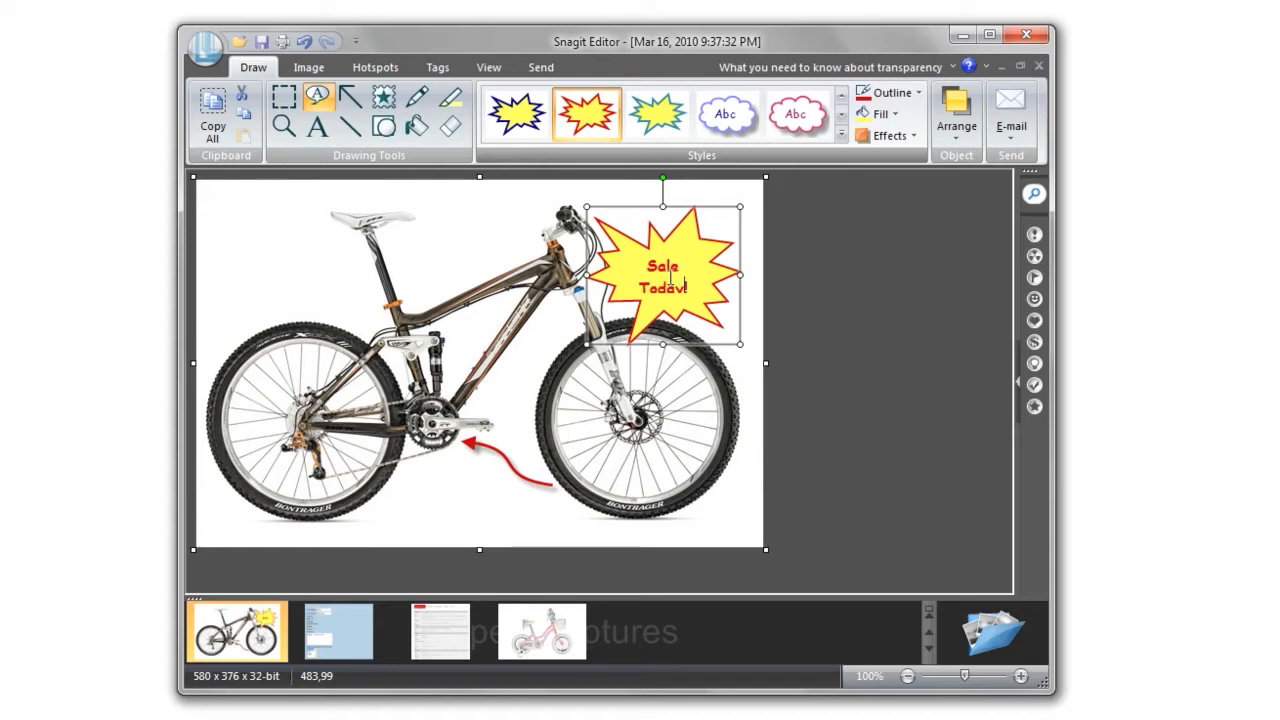
drag(663, 345, 667, 369)
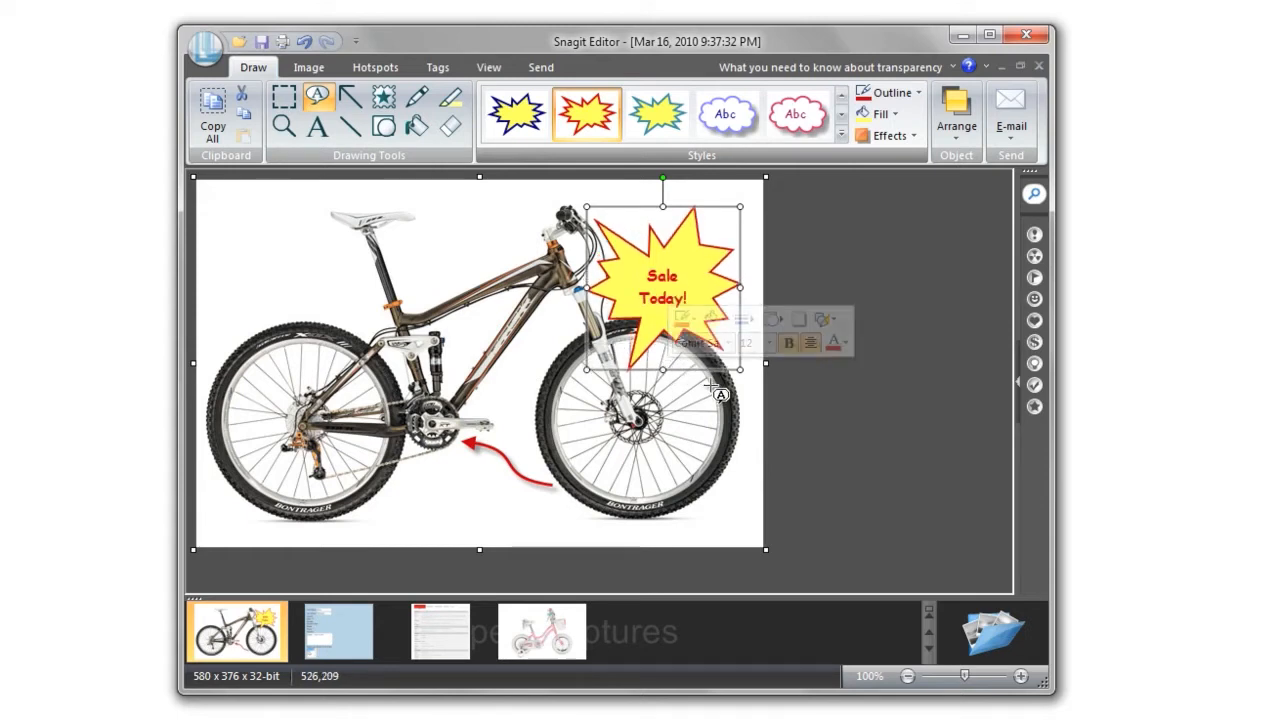
click(752, 405)
click(323, 70)
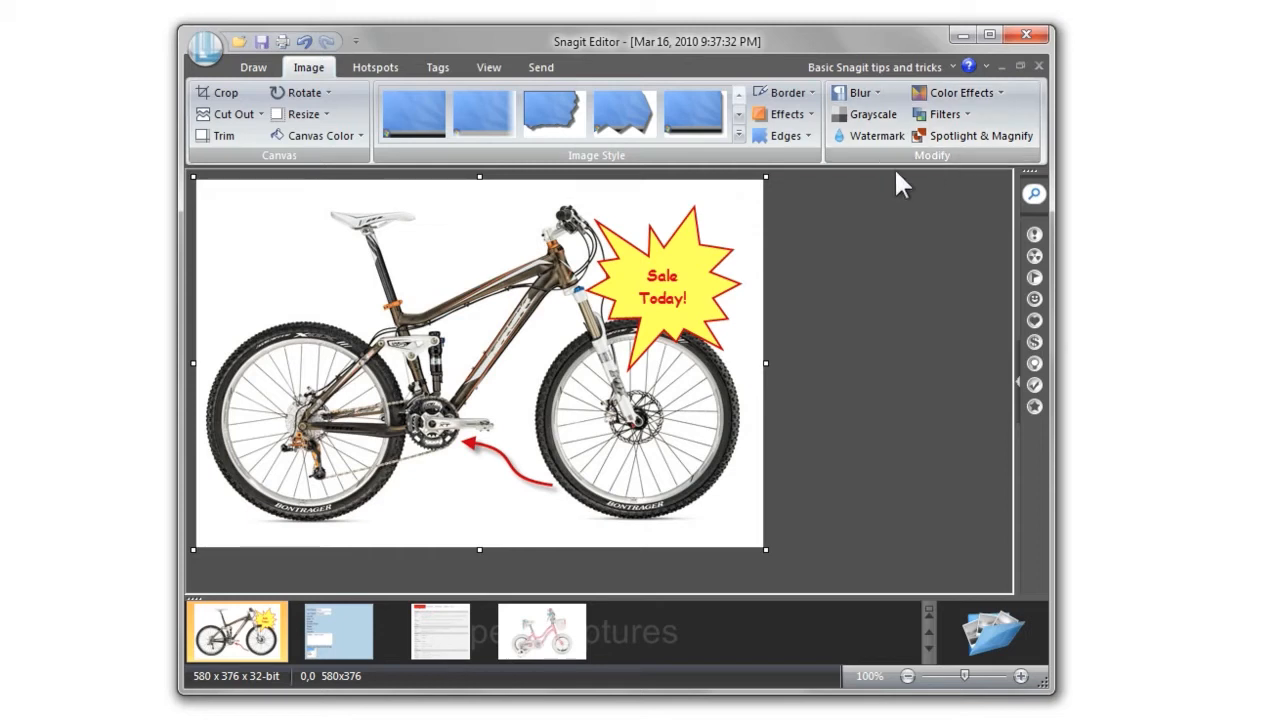
Spotlight the bike's crank area with the rest dimmed, then open the blue form capture
drag(367, 316, 497, 448)
click(956, 147)
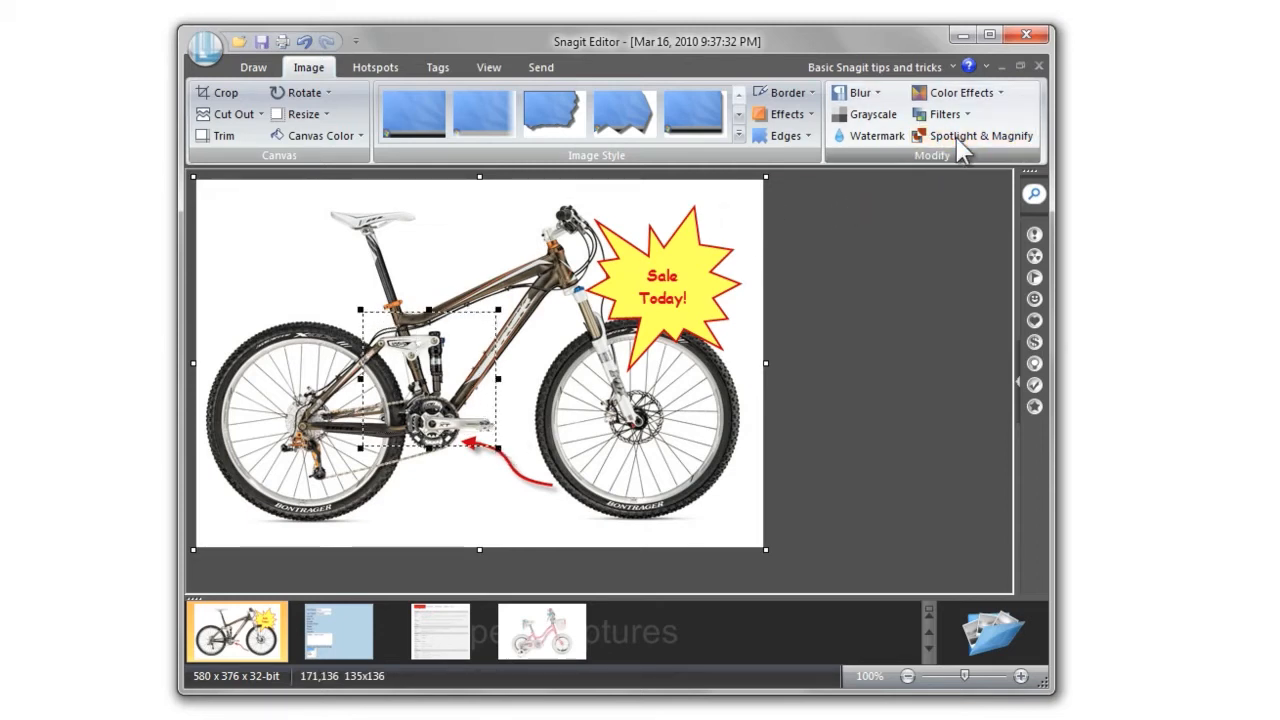
drag(637, 136, 822, 134)
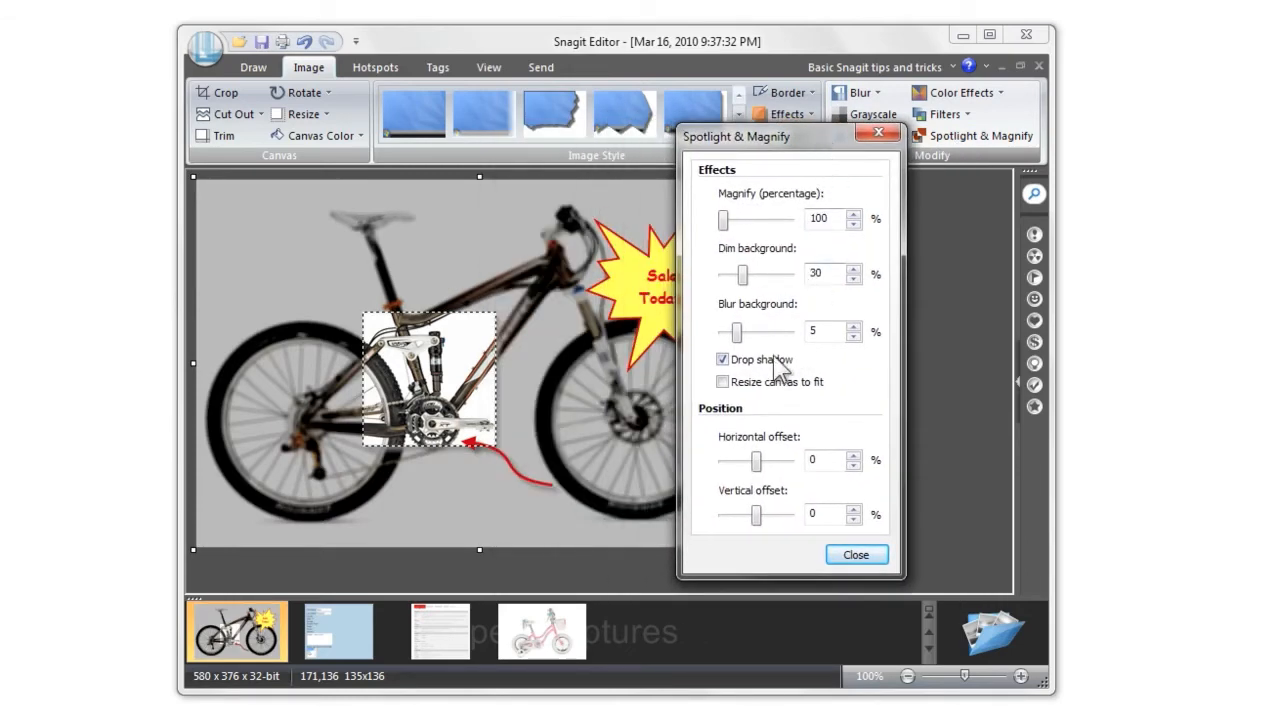
click(860, 553)
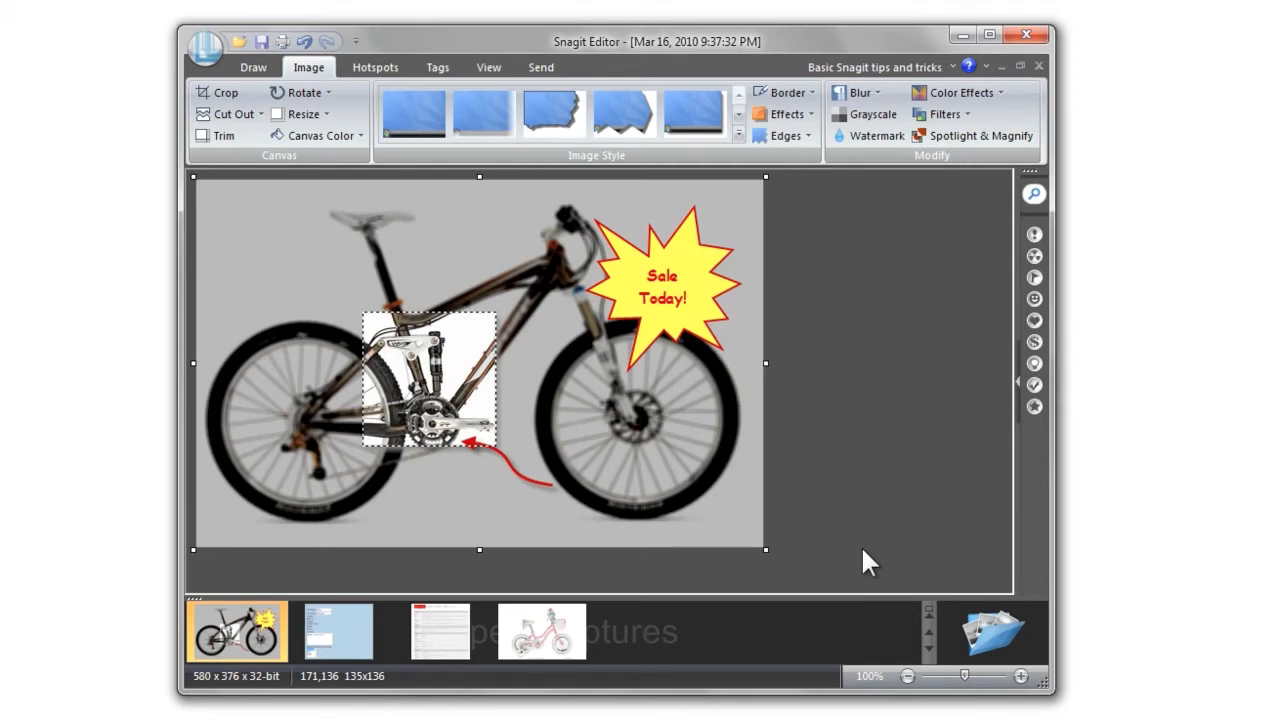
click(339, 632)
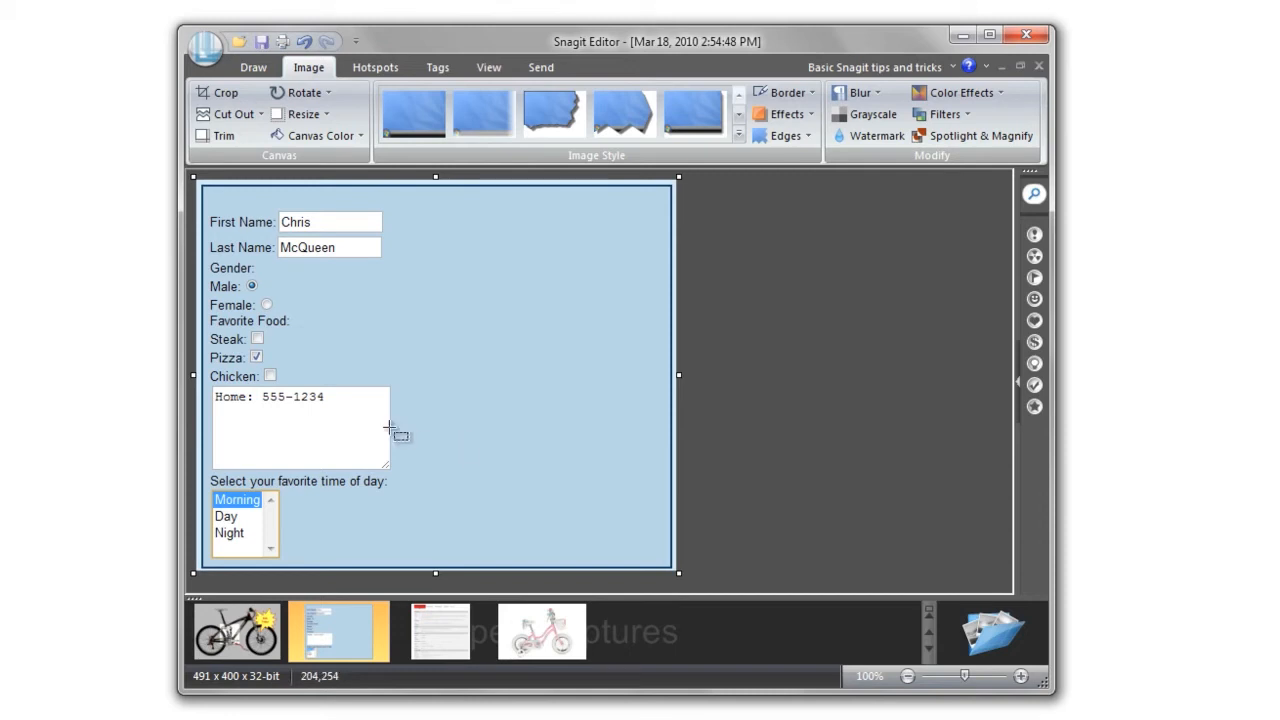
Blur the form's phone number at 5%, then open the bike specifications page capture
drag(344, 409, 206, 384)
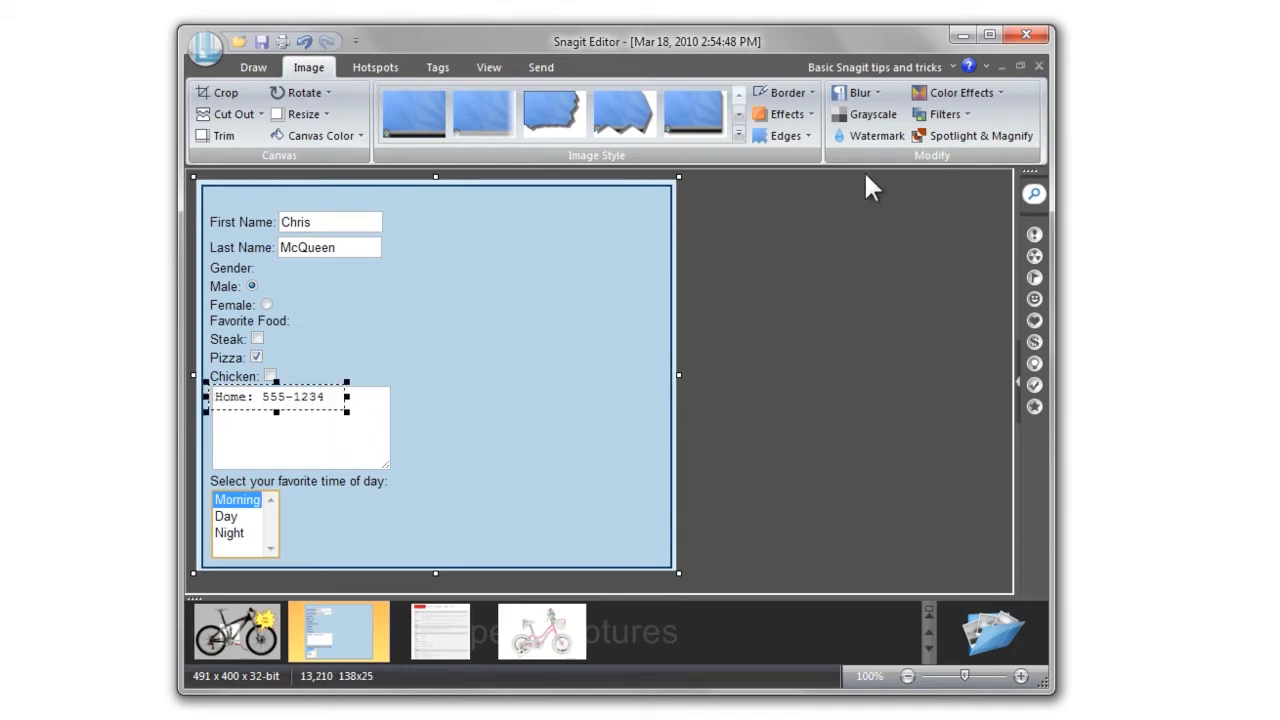
click(877, 93)
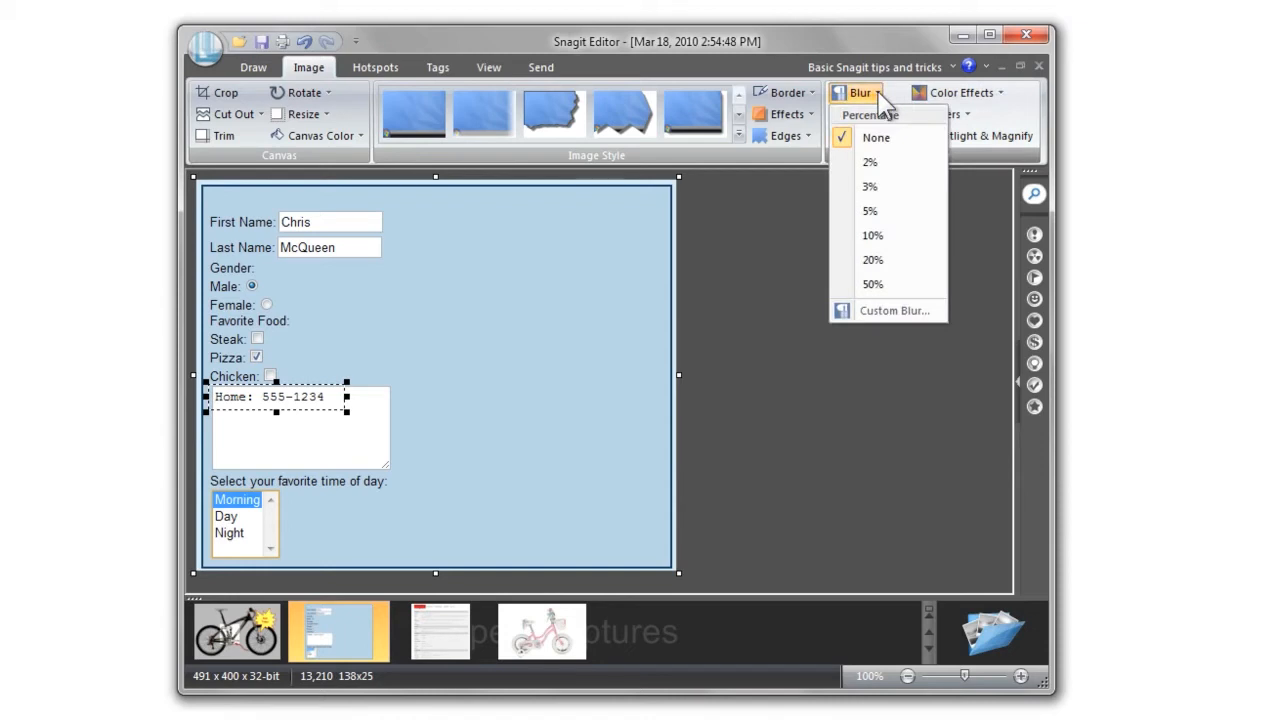
click(910, 220)
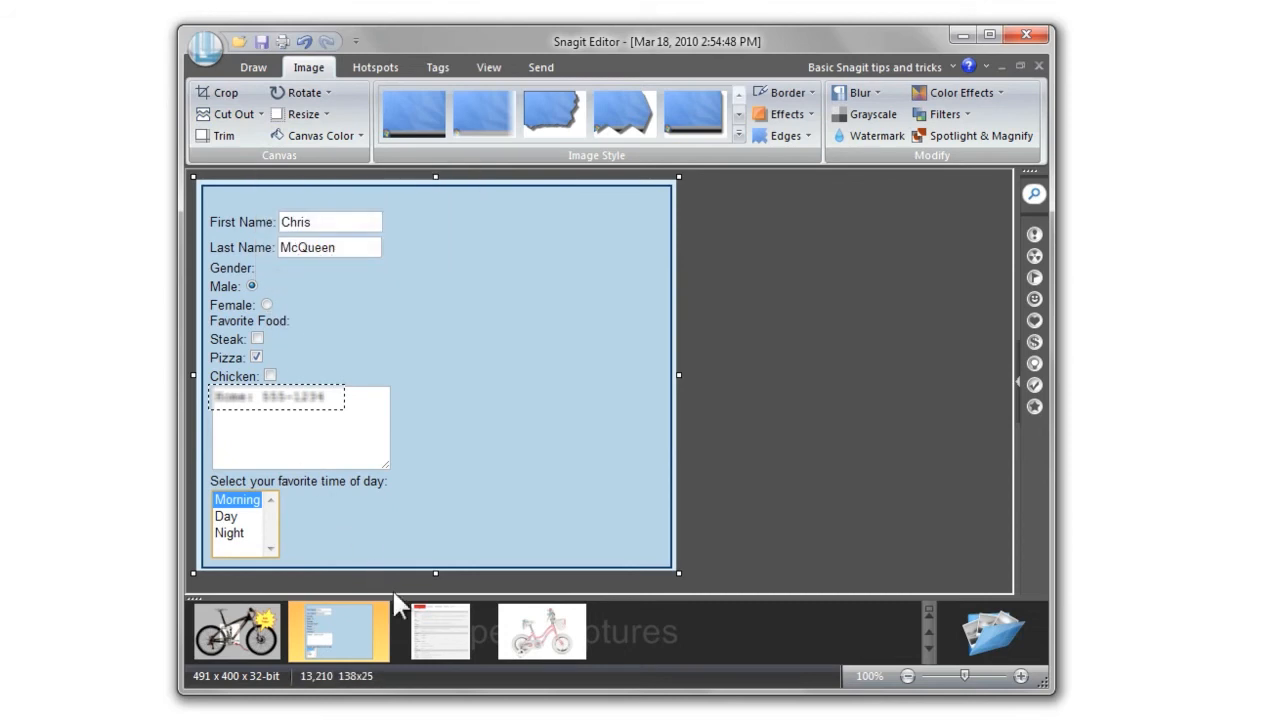
click(437, 628)
mouse_move(435, 621)
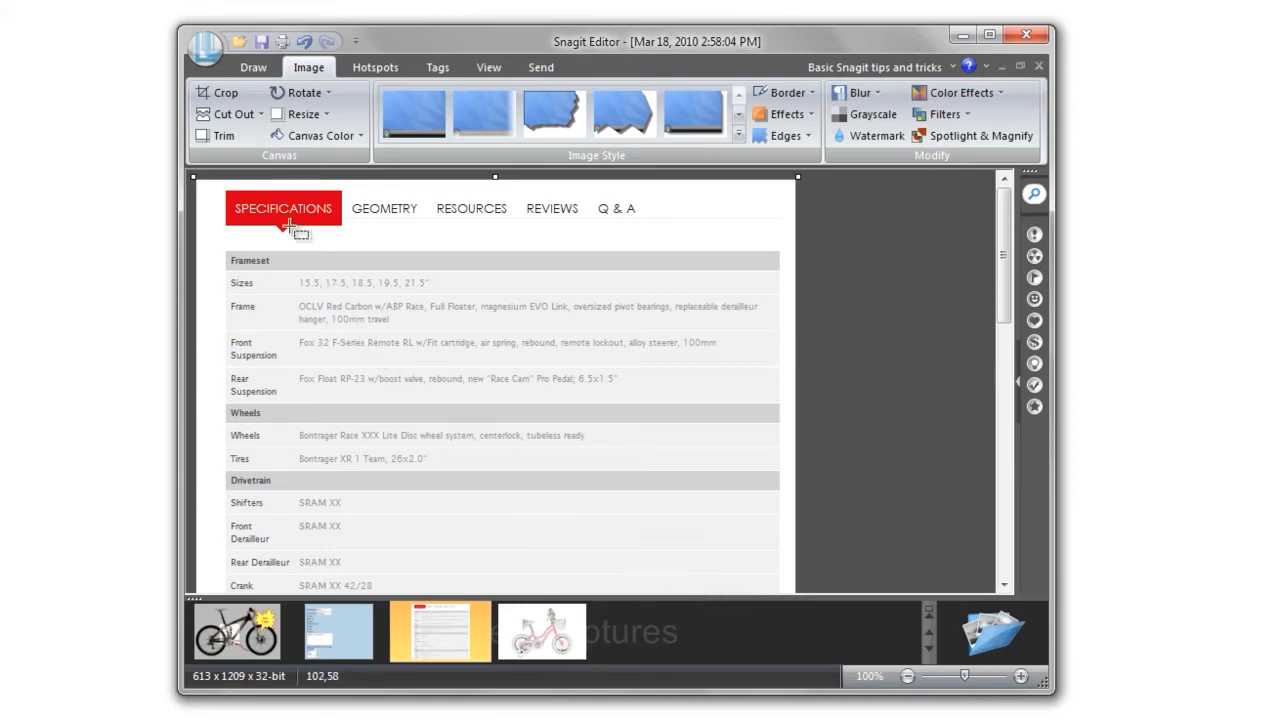
Cut out the spec rows below Wheels with a horizontal torn edge
click(252, 115)
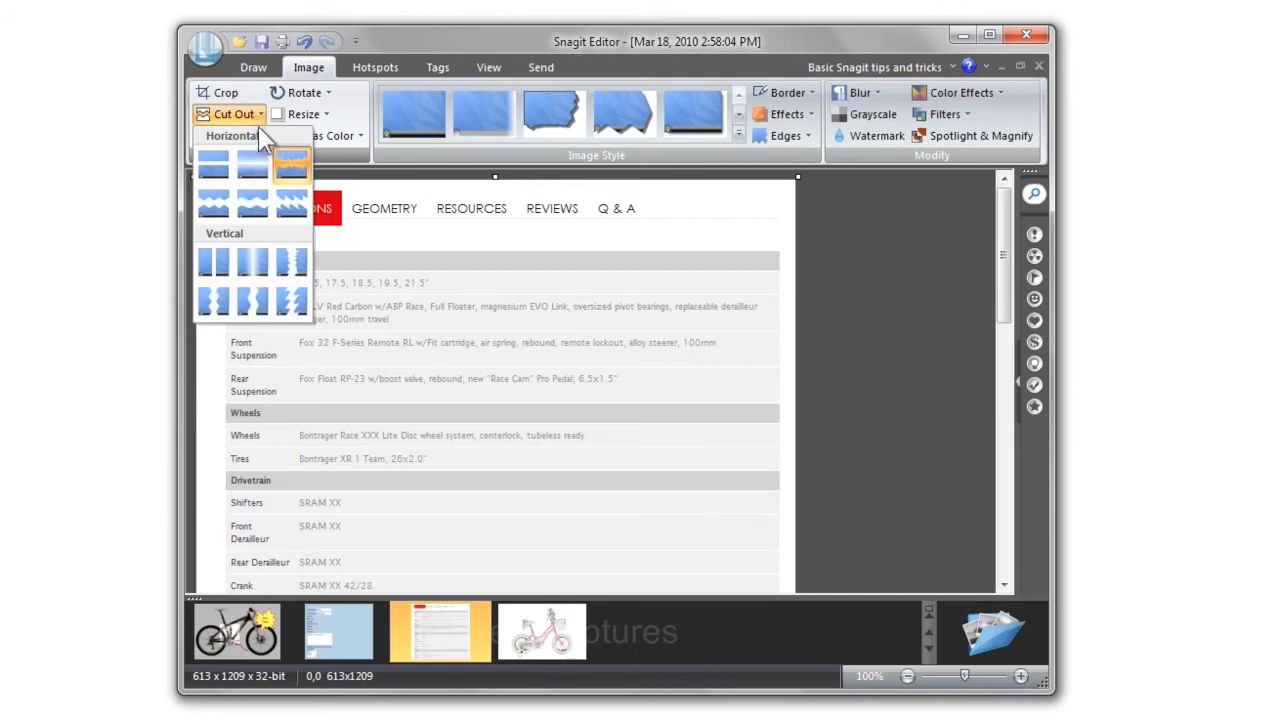
click(299, 173)
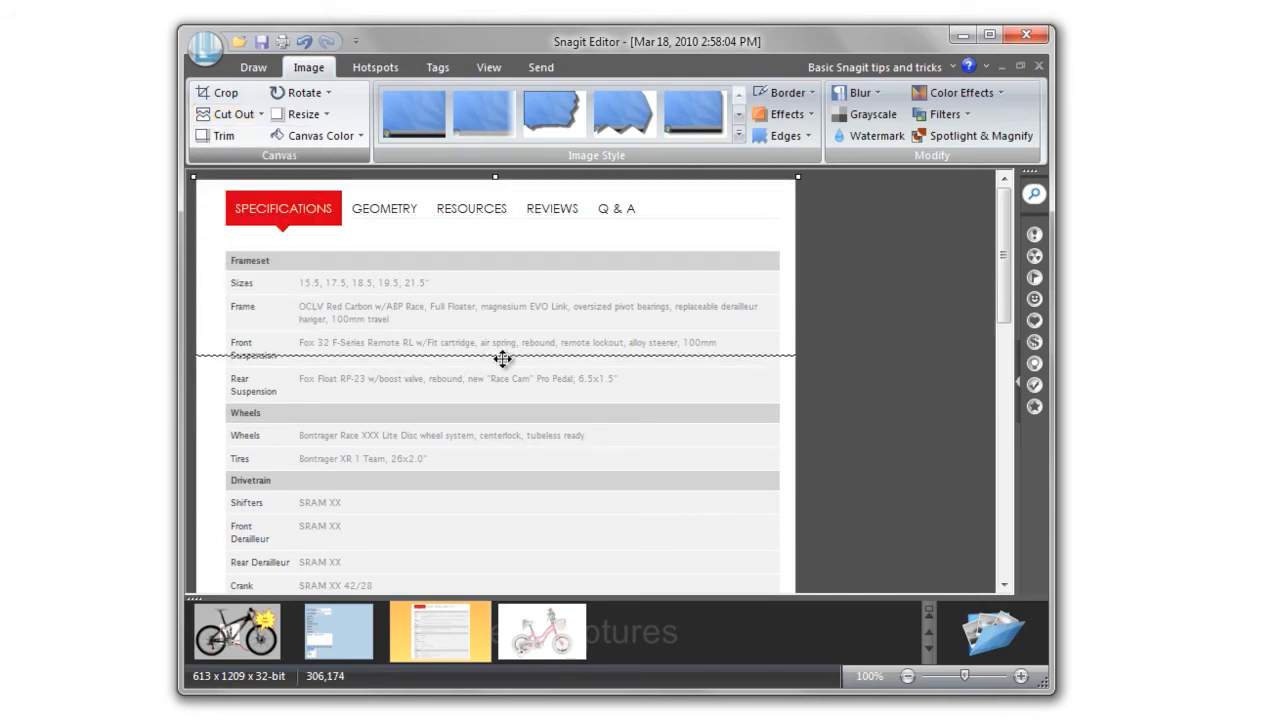
mouse_move(535, 410)
mouse_down()
mouse_move(560, 608)
mouse_move(559, 562)
mouse_up()
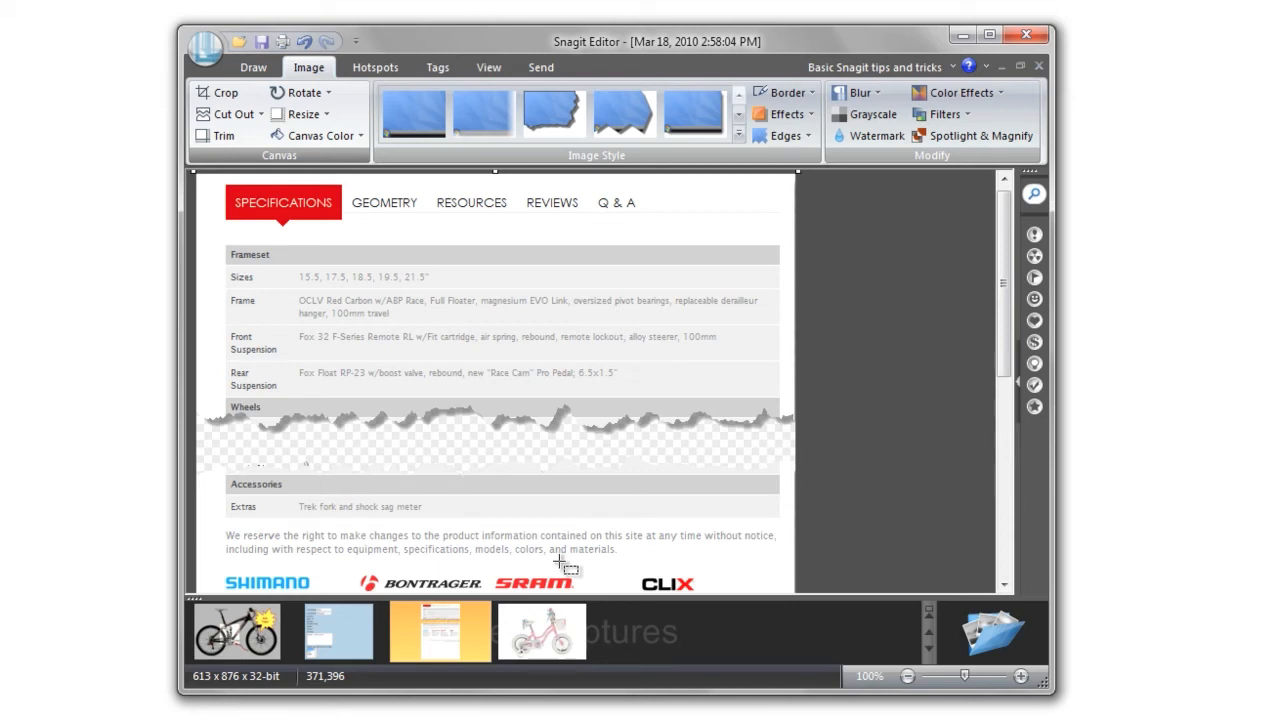
Erase the GEOMETRY to Q & A tab labels and crop off the top of the page
drag(658, 222, 347, 190)
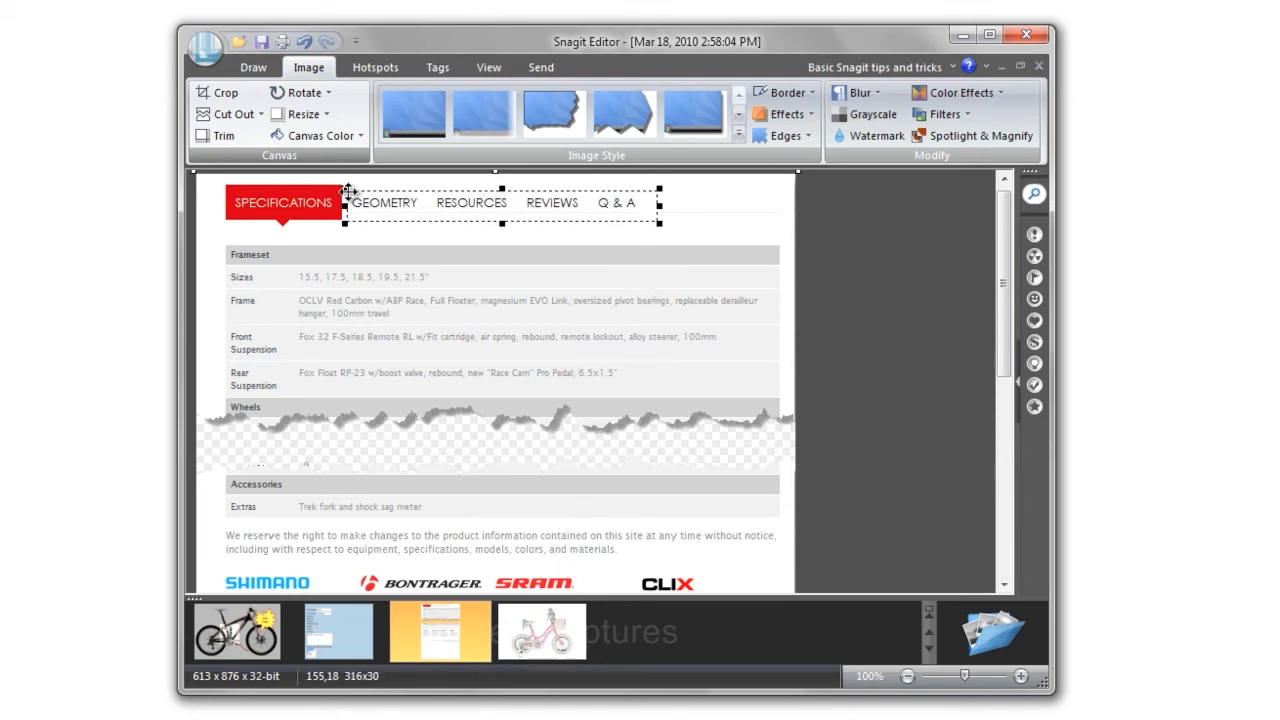
key(Delete)
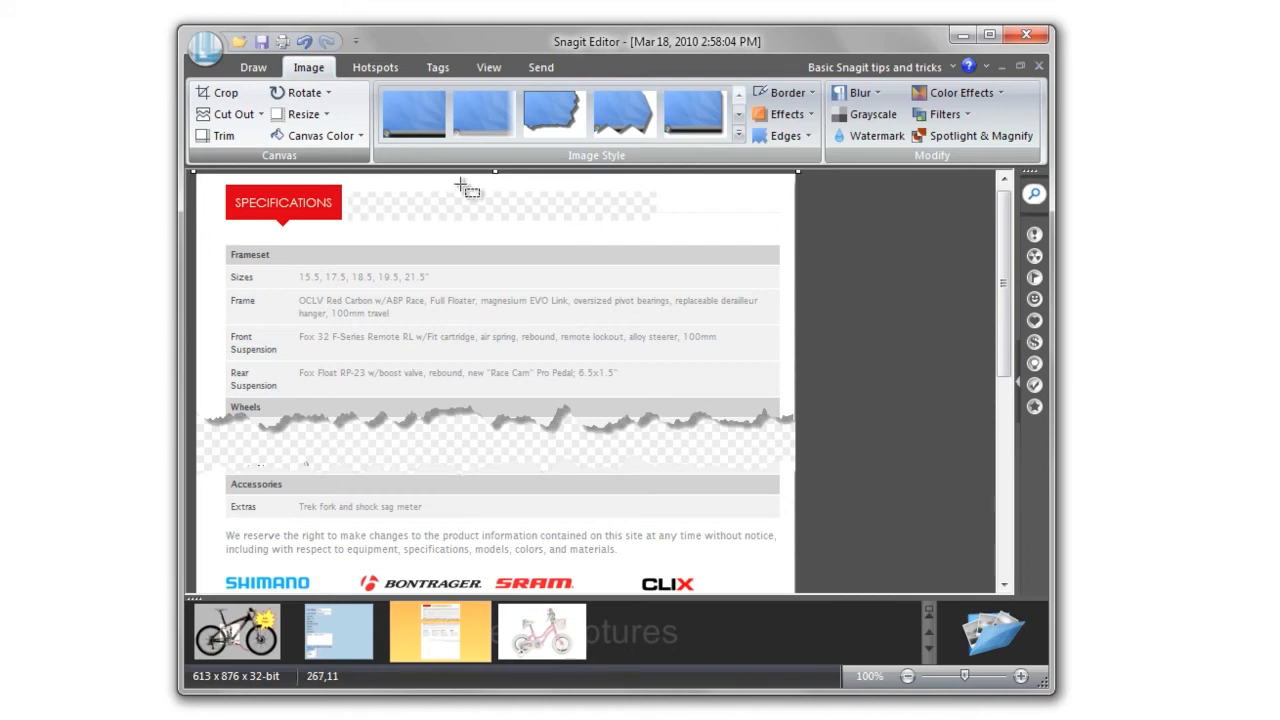
drag(494, 172, 495, 234)
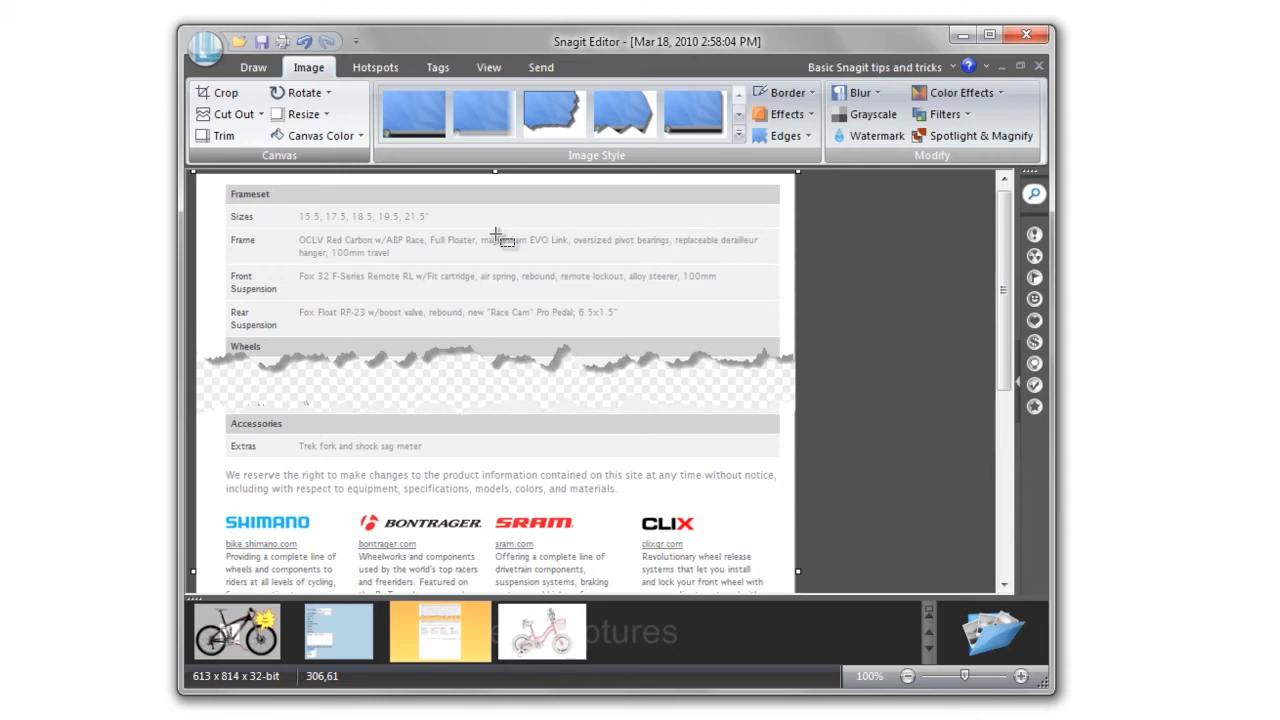
Open the pink bike capture and bring up the Filters list to reach Solarize
click(545, 628)
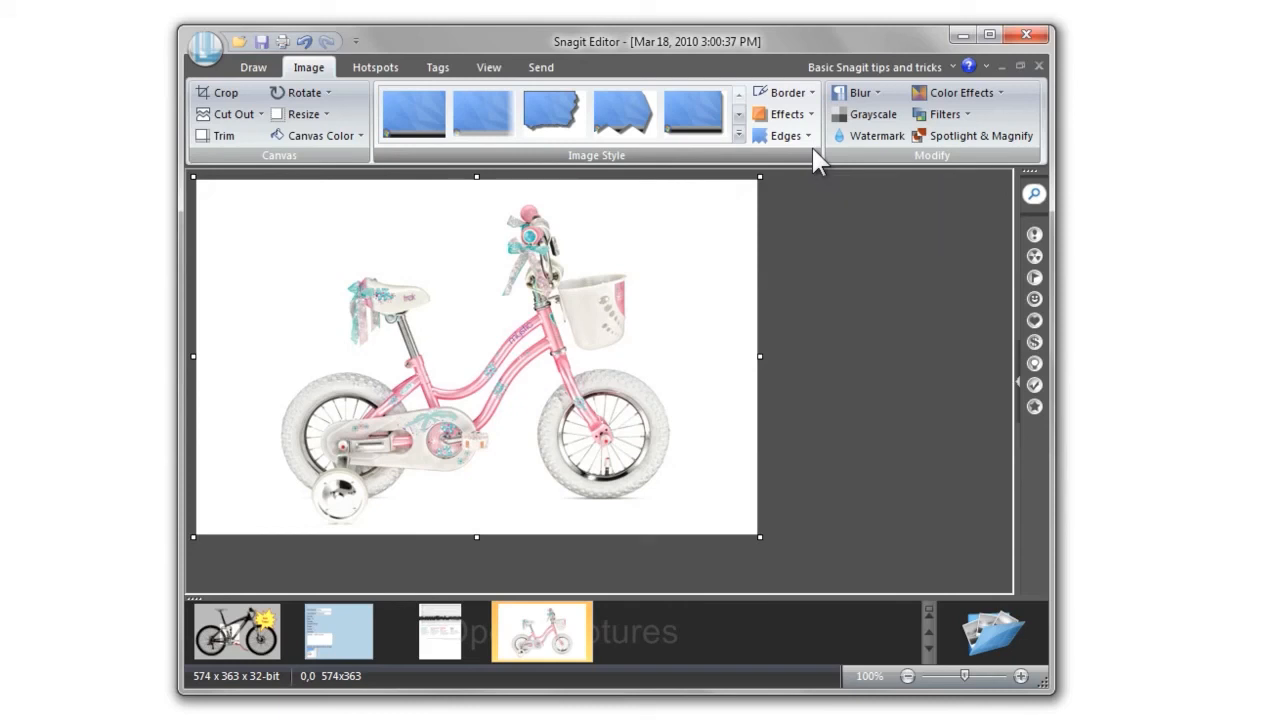
click(972, 118)
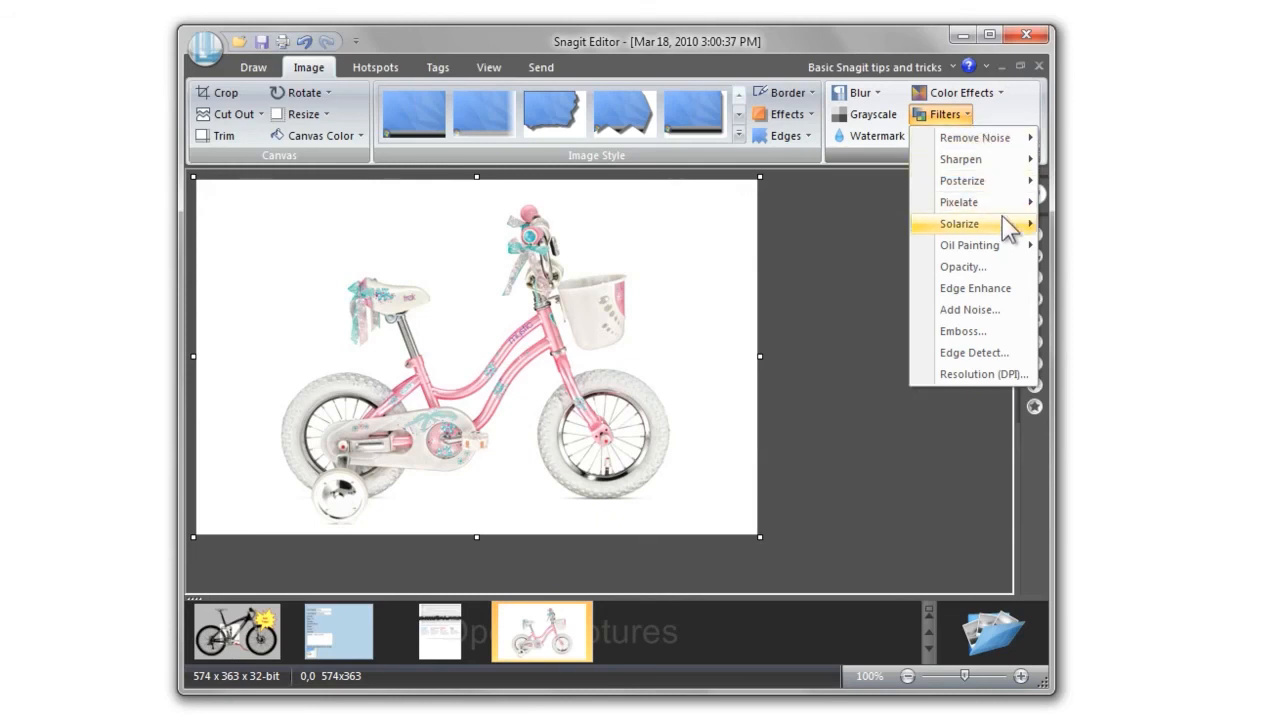
mouse_move(1004, 224)
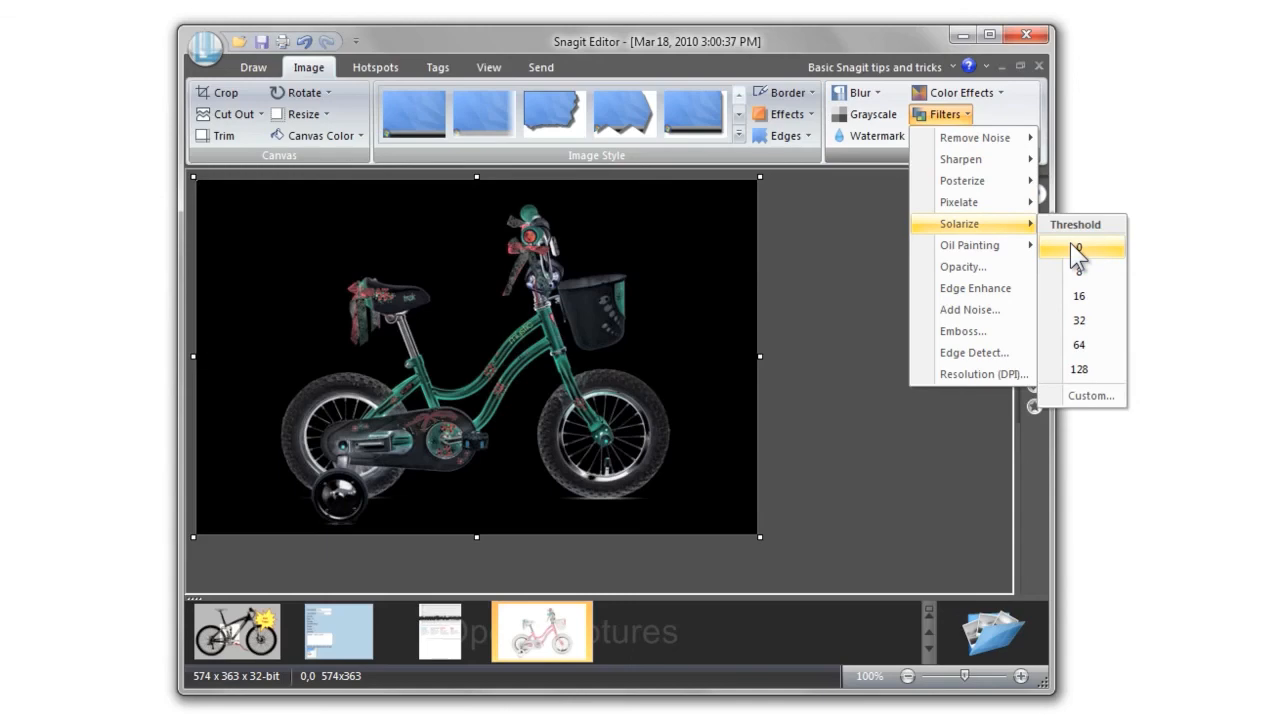